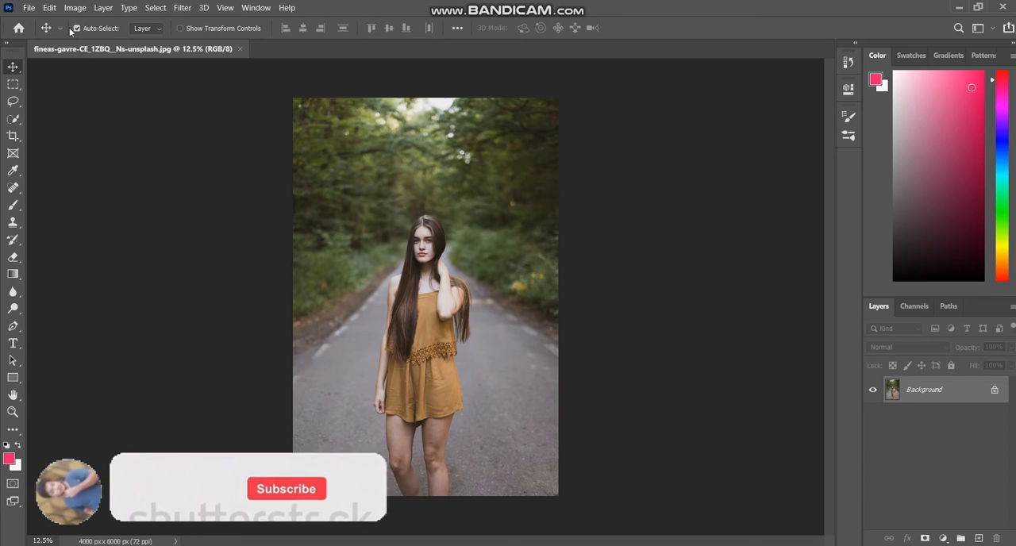
{"action": "left_click", "coordinate": [29, 7]}
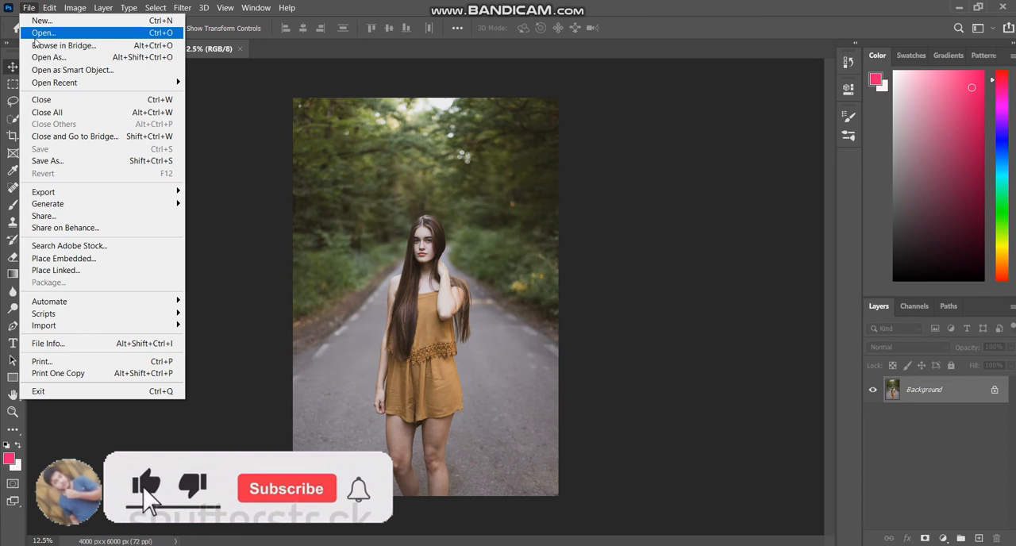
{"action": "left_click", "coordinate": [278, 188]}
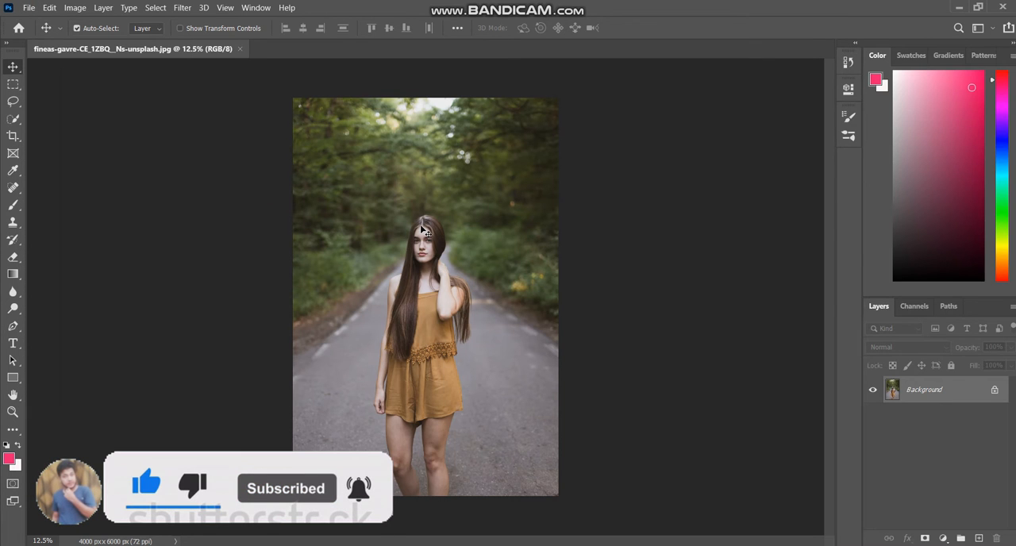
Start Select and Mask on the portrait and brush the woman's head, long hair and dress into the selection.
{"action": "left_click", "coordinate": [153, 10]}
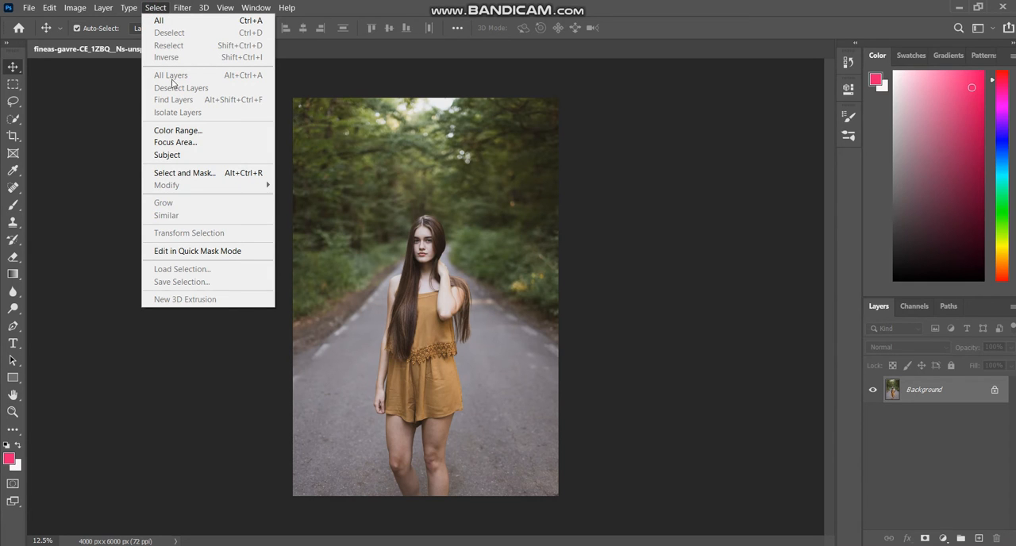
{"action": "left_click", "coordinate": [179, 174]}
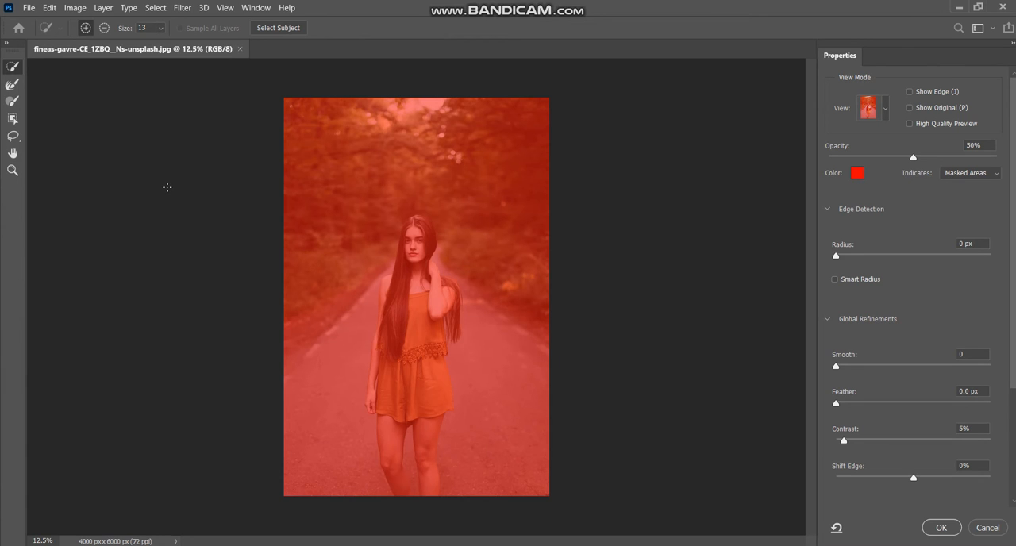
{"action": "left_click", "coordinate": [13, 68]}
{"action": "left_click_drag", "start_coordinate": [418, 221], "coordinate": [416, 233]}
{"action": "left_click_drag", "start_coordinate": [414, 220], "coordinate": [408, 267]}
{"action": "mouse_move", "coordinate": [418, 276]}
{"action": "left_mouse_down"}
{"action": "mouse_move", "coordinate": [403, 267]}
{"action": "mouse_move", "coordinate": [392, 305]}
{"action": "mouse_move", "coordinate": [390, 295]}
{"action": "left_mouse_up"}
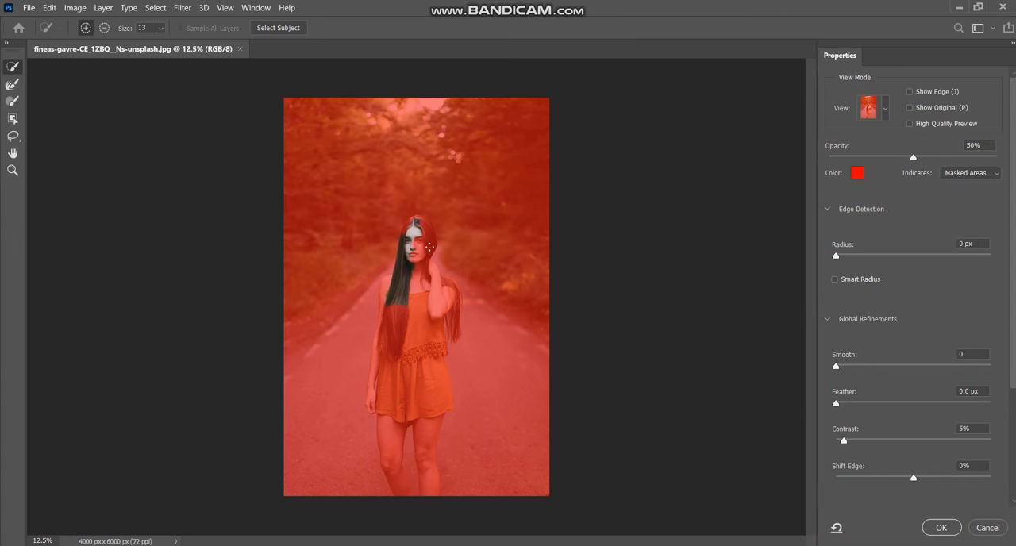
{"action": "left_click", "coordinate": [401, 233]}
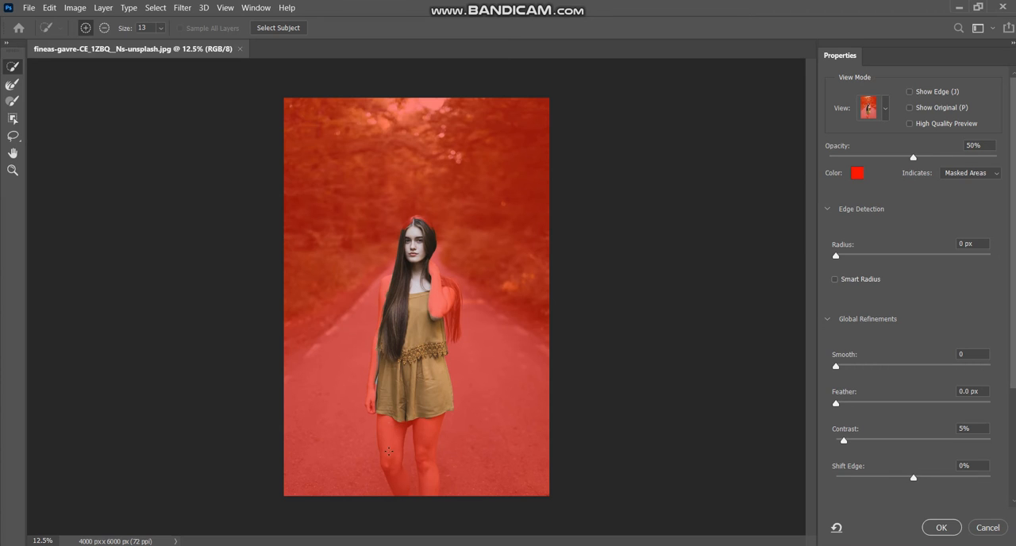
Add both of the woman's legs, her arms and the remaining hair to the selection with the Quick Selection tool.
{"action": "left_click_drag", "start_coordinate": [389, 452], "coordinate": [386, 434]}
{"action": "left_click_drag", "start_coordinate": [389, 473], "coordinate": [399, 486]}
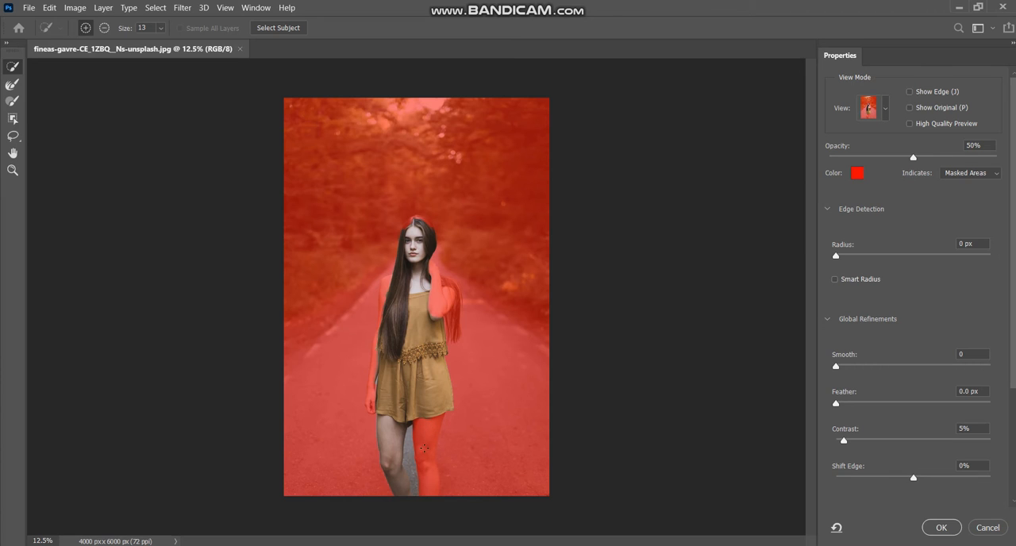
{"action": "left_click_drag", "start_coordinate": [421, 439], "coordinate": [427, 423]}
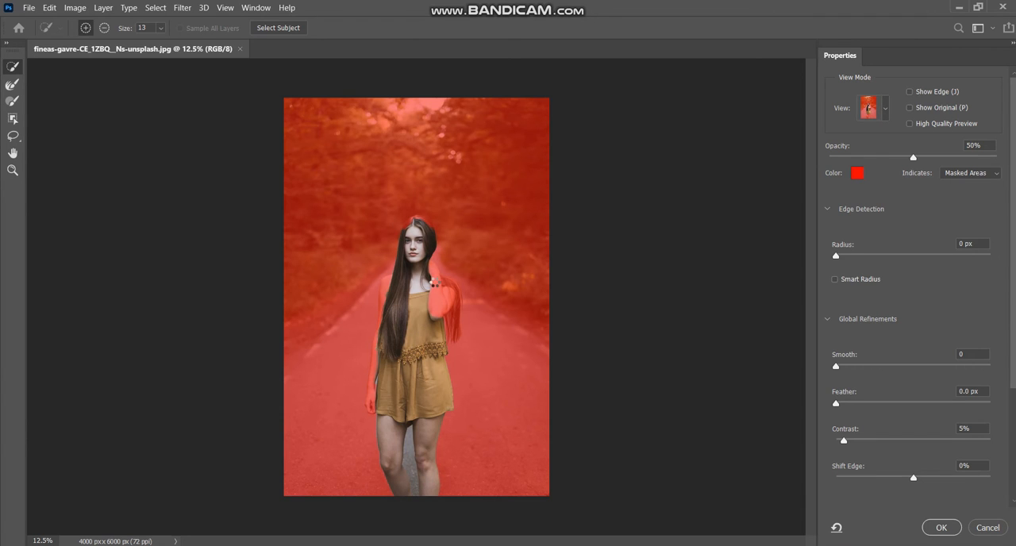
{"action": "left_click", "coordinate": [435, 282]}
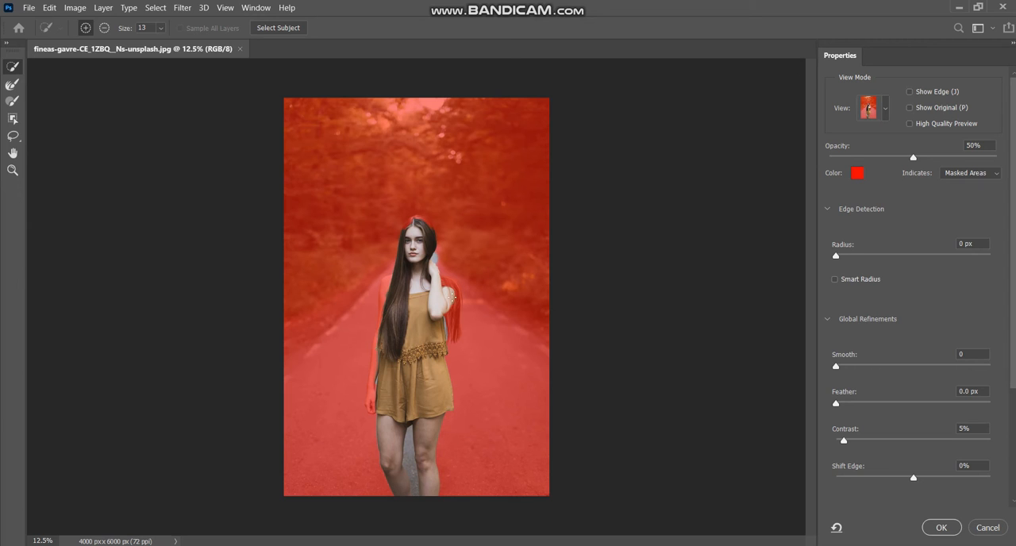
{"action": "left_click", "coordinate": [453, 322]}
{"action": "left_click", "coordinate": [379, 297]}
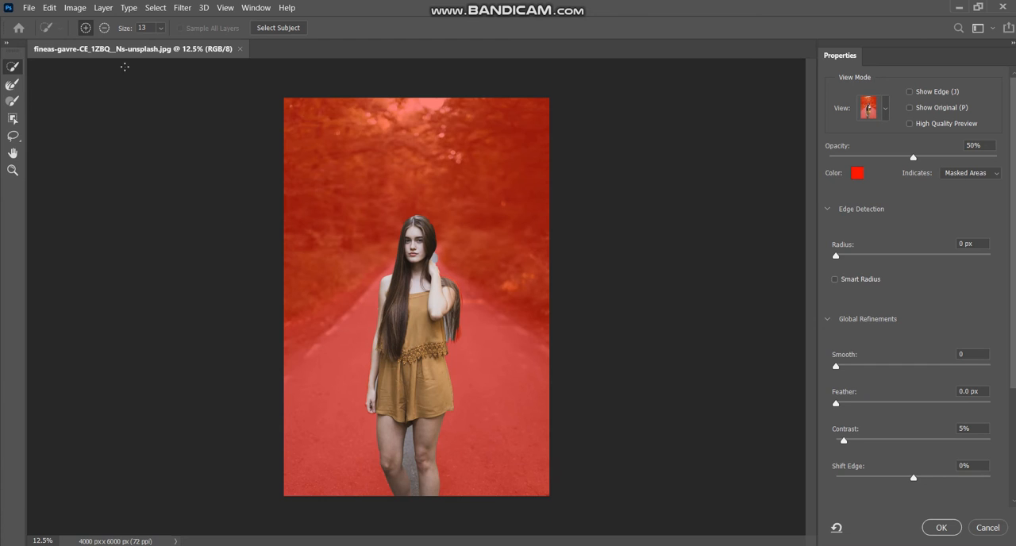
Subtract the road area between the legs from the selection and output the cutout to a new masked document.
{"action": "left_click", "coordinate": [103, 29]}
{"action": "left_click_drag", "start_coordinate": [415, 472], "coordinate": [416, 494]}
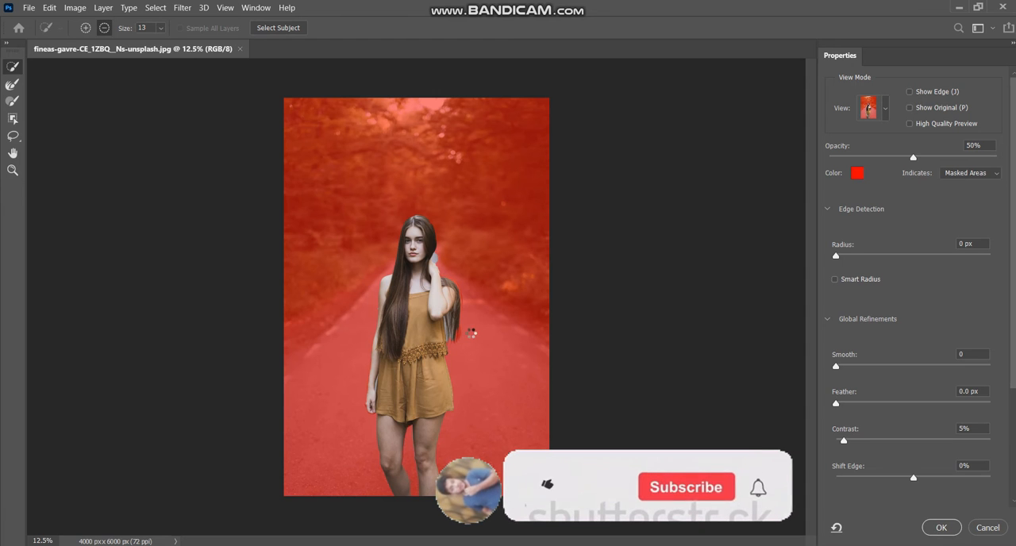
{"action": "left_click", "coordinate": [931, 528]}
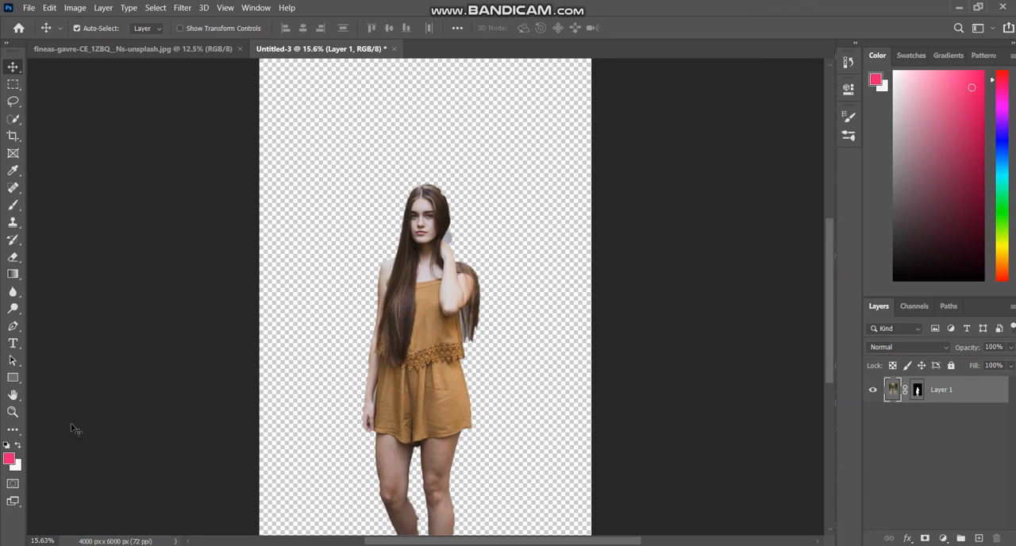
Examine the cutout's edges up close around the hair, raised hand, dress and legs.
{"action": "left_click", "coordinate": [12, 412]}
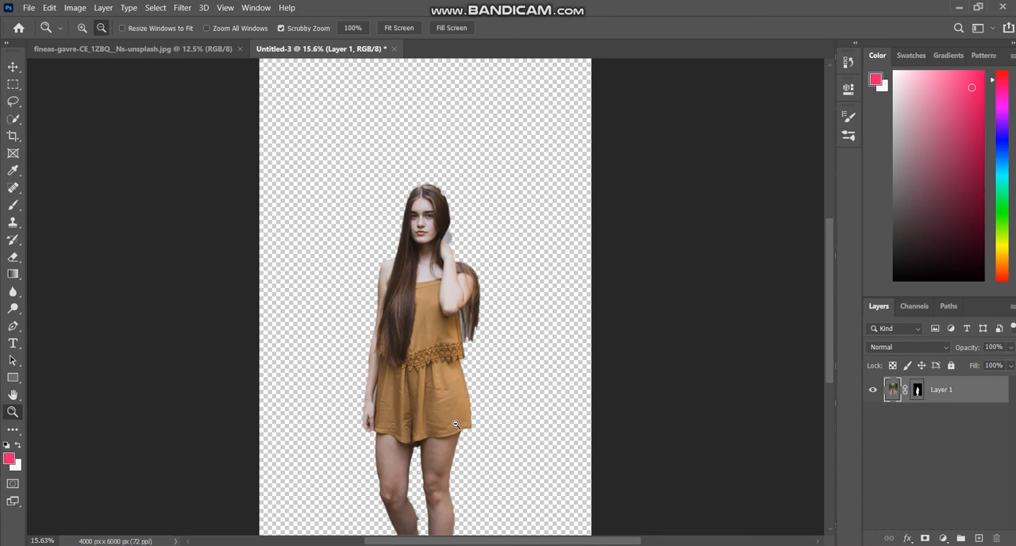
{"action": "left_click_drag", "start_coordinate": [497, 389], "coordinate": [491, 271]}
{"action": "left_click_drag", "start_coordinate": [482, 376], "coordinate": [508, 218]}
{"action": "left_click_drag", "start_coordinate": [485, 394], "coordinate": [380, 212]}
{"action": "left_click_drag", "start_coordinate": [478, 299], "coordinate": [490, 163]}
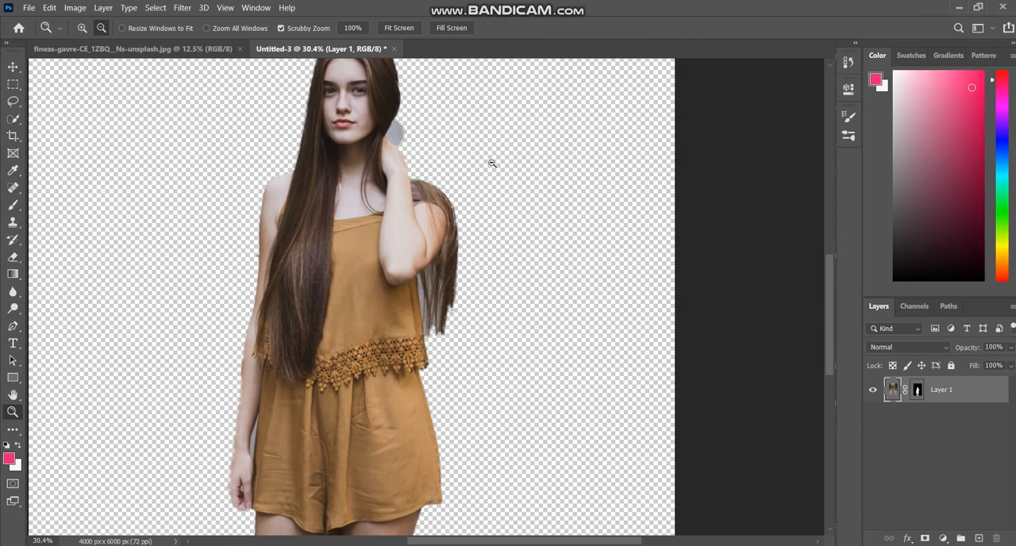
{"action": "scroll", "coordinate": [436, 278], "scroll_direction": "up", "scroll_amount": 3}
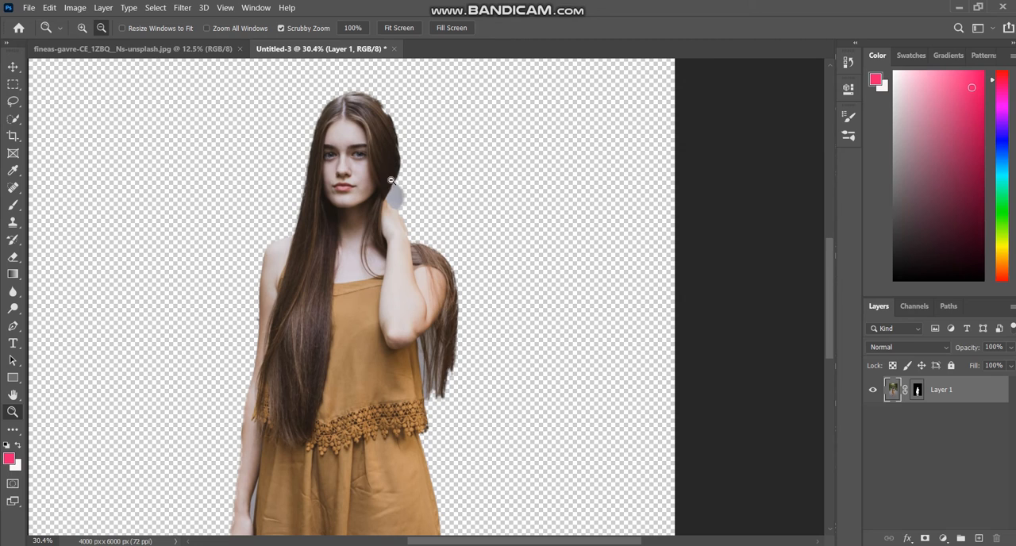
{"action": "scroll", "coordinate": [426, 360], "scroll_direction": "down", "scroll_amount": 4}
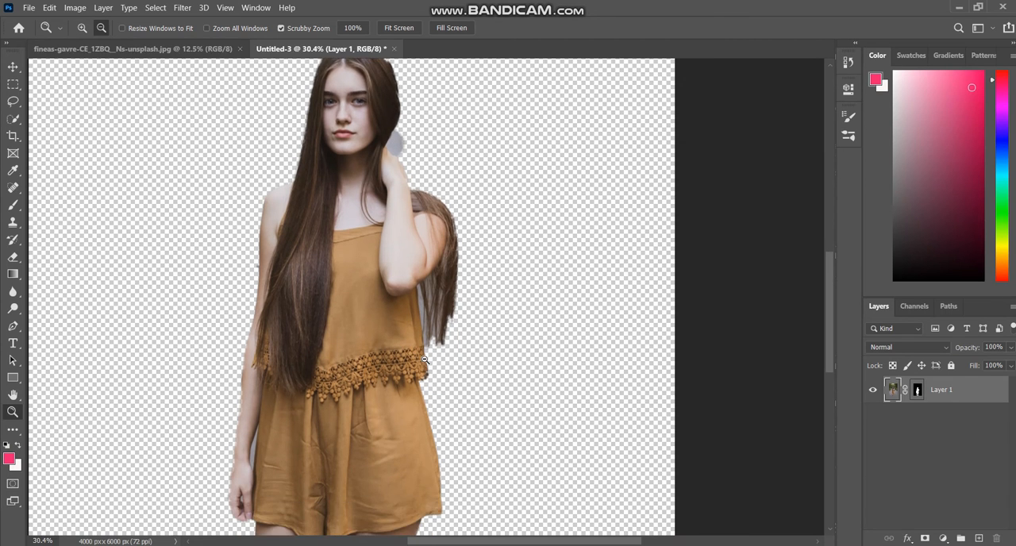
{"action": "scroll", "coordinate": [426, 361], "scroll_direction": "down", "scroll_amount": 10}
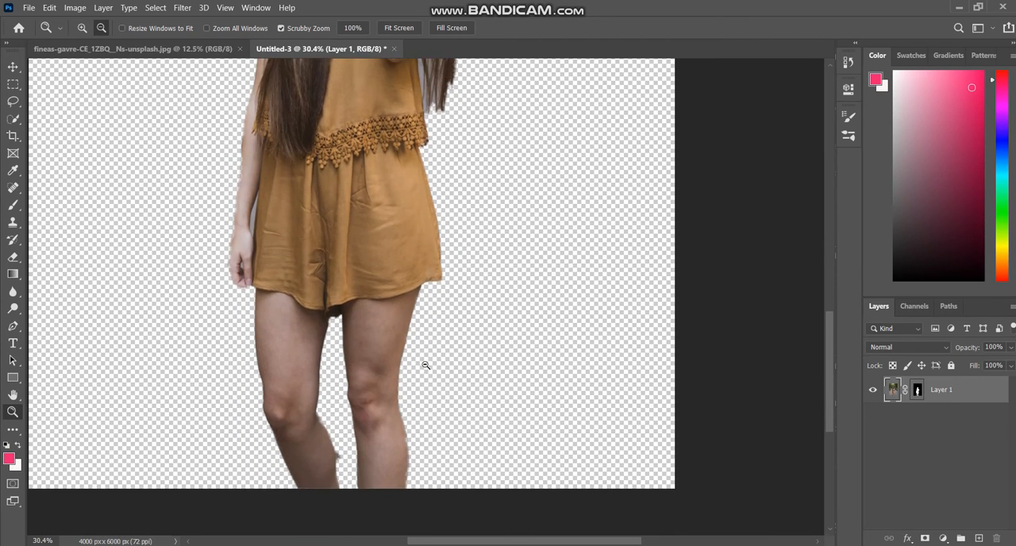
{"action": "left_click_drag", "start_coordinate": [535, 164], "coordinate": [501, 335]}
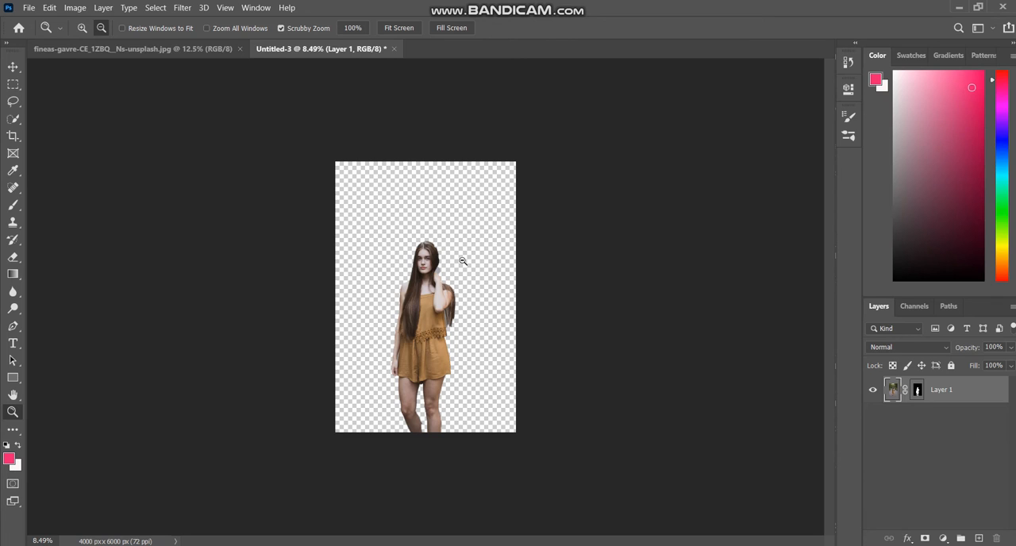
Close the hand-brushed cutout document without saving it.
{"action": "left_click", "coordinate": [395, 49]}
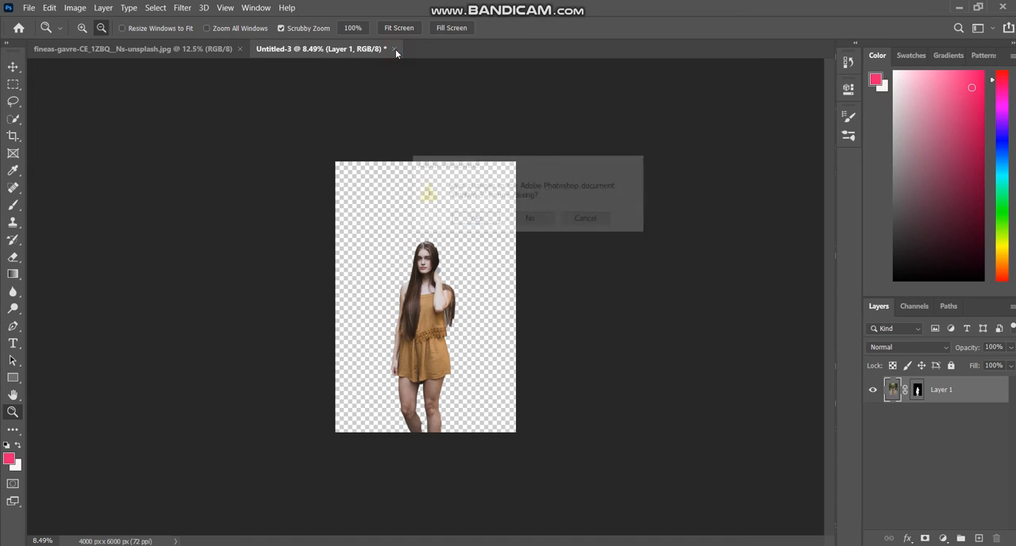
{"action": "left_click", "coordinate": [528, 223]}
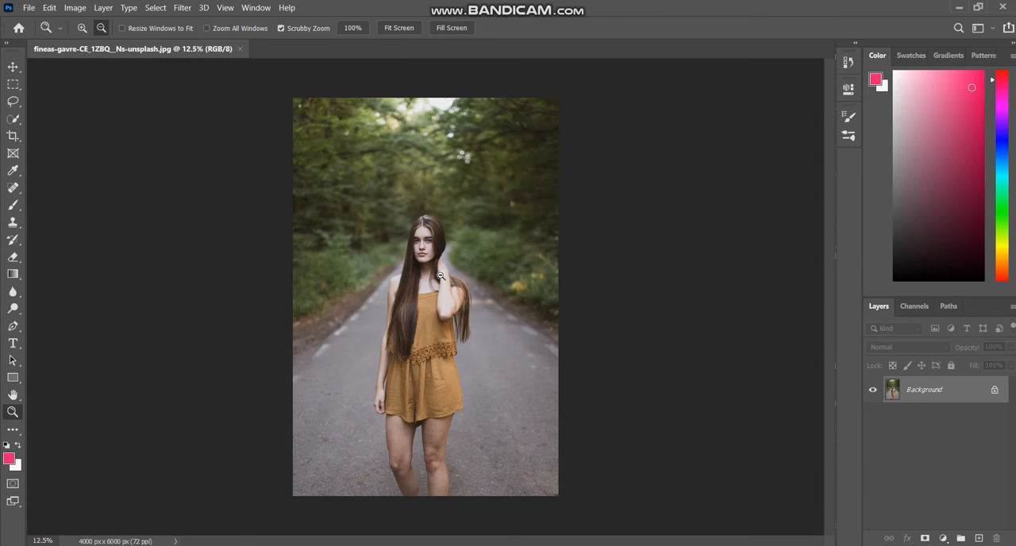
Isolate the woman with Select Subject in Select and Mask and output the result to a new masked document.
{"action": "left_click", "coordinate": [156, 8]}
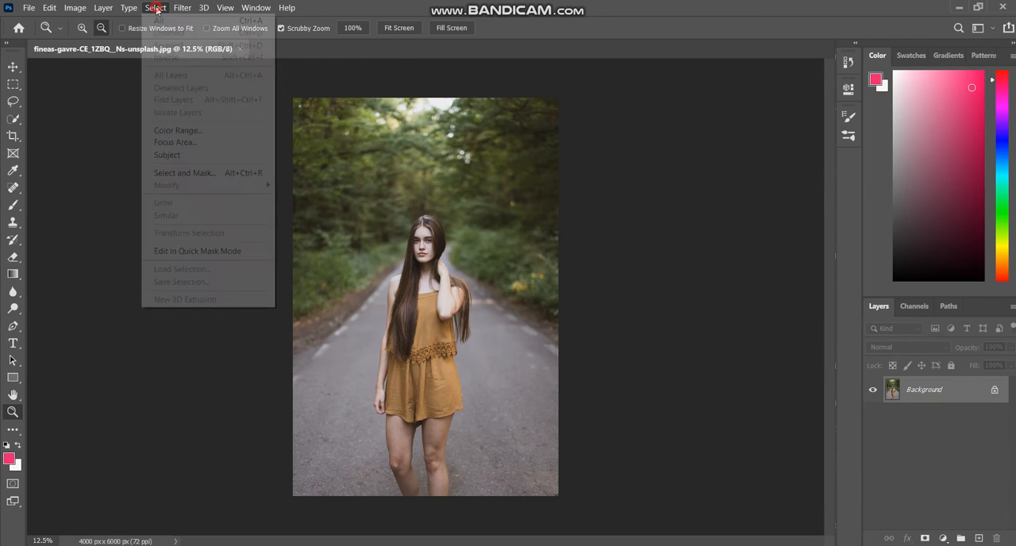
{"action": "left_click", "coordinate": [182, 177]}
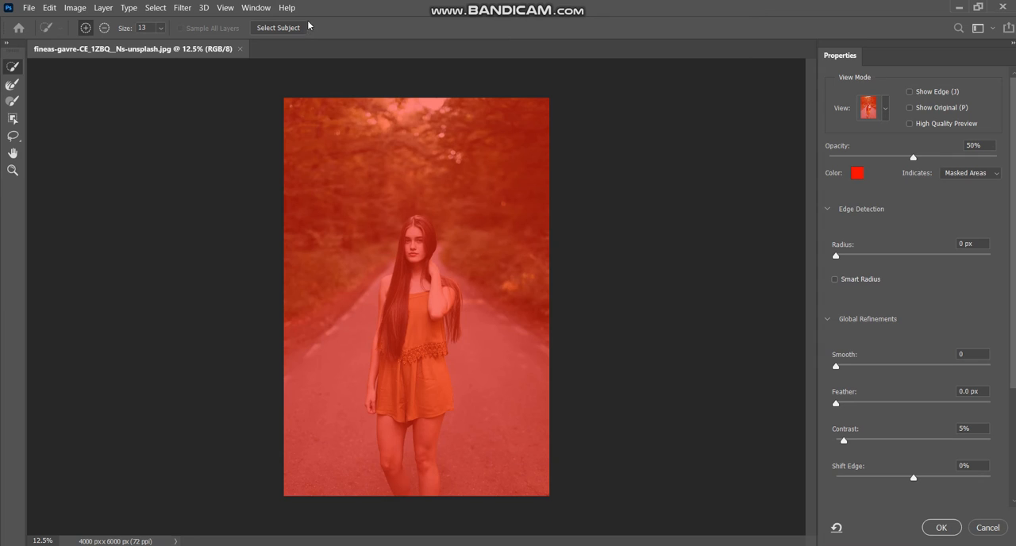
{"action": "left_click", "coordinate": [274, 29]}
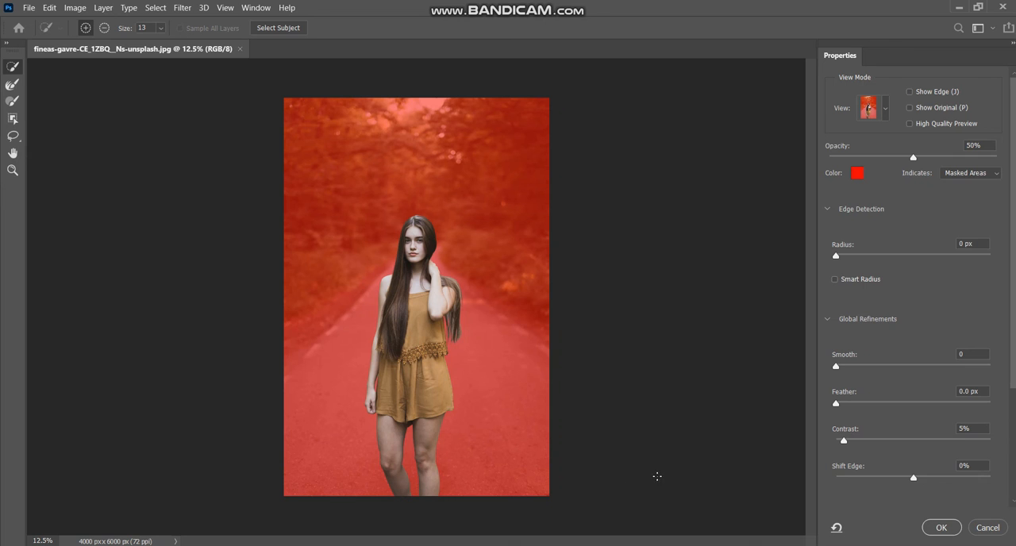
{"action": "left_click", "coordinate": [941, 528]}
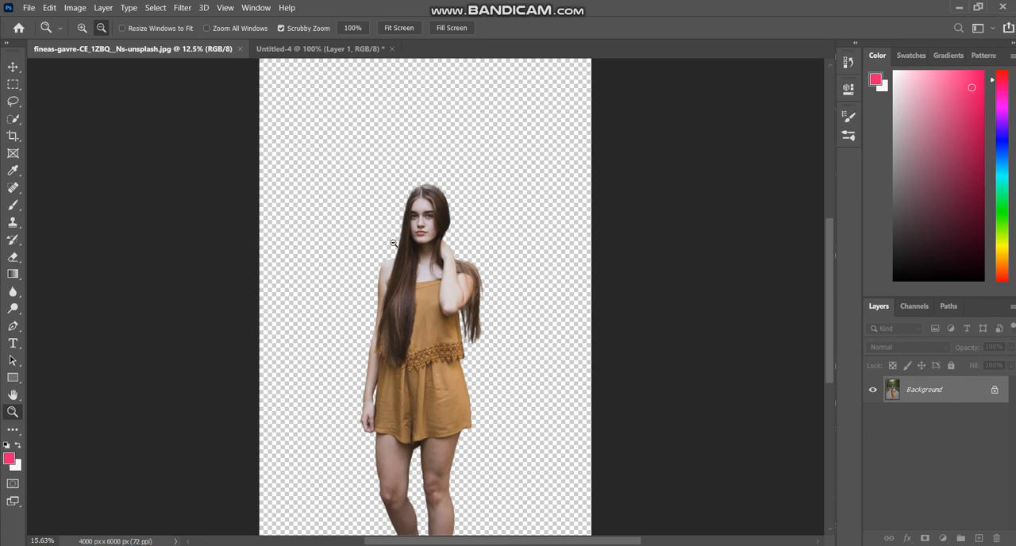
{"action": "scroll", "coordinate": [420, 374], "scroll_direction": "down", "scroll_amount": 3}
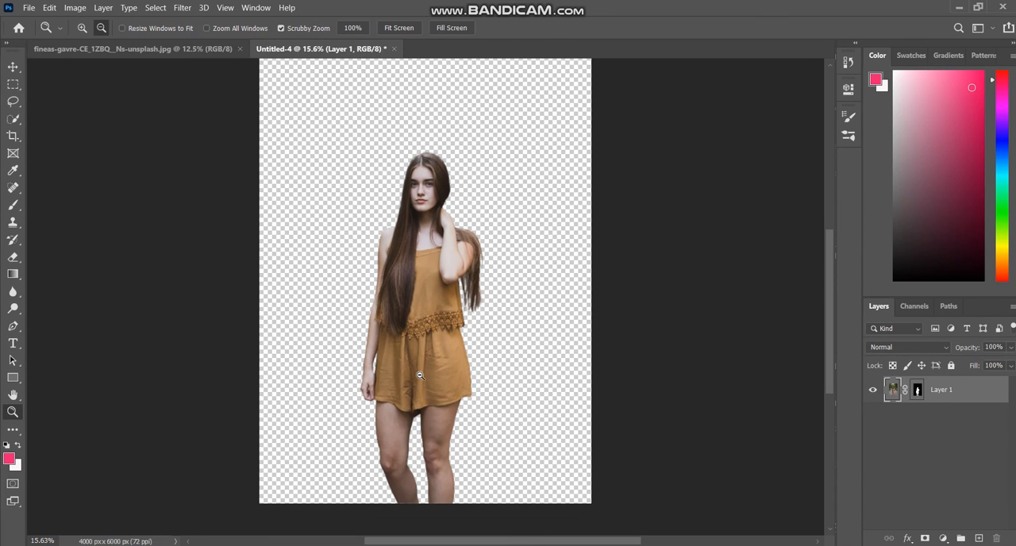
{"action": "scroll", "coordinate": [422, 396], "scroll_direction": "up", "scroll_amount": 2}
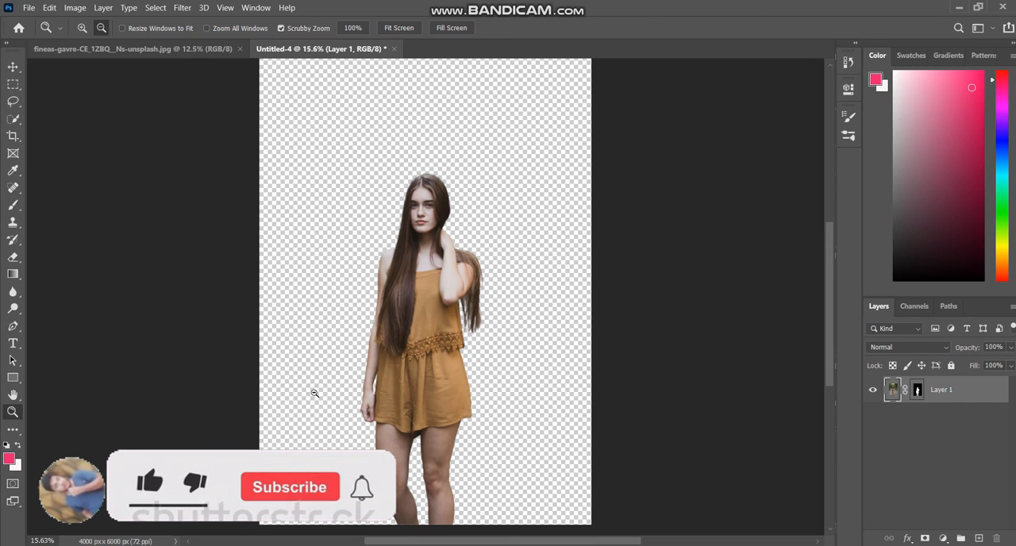
Open the desert road photo from the Downloads folder.
{"action": "left_click", "coordinate": [26, 8]}
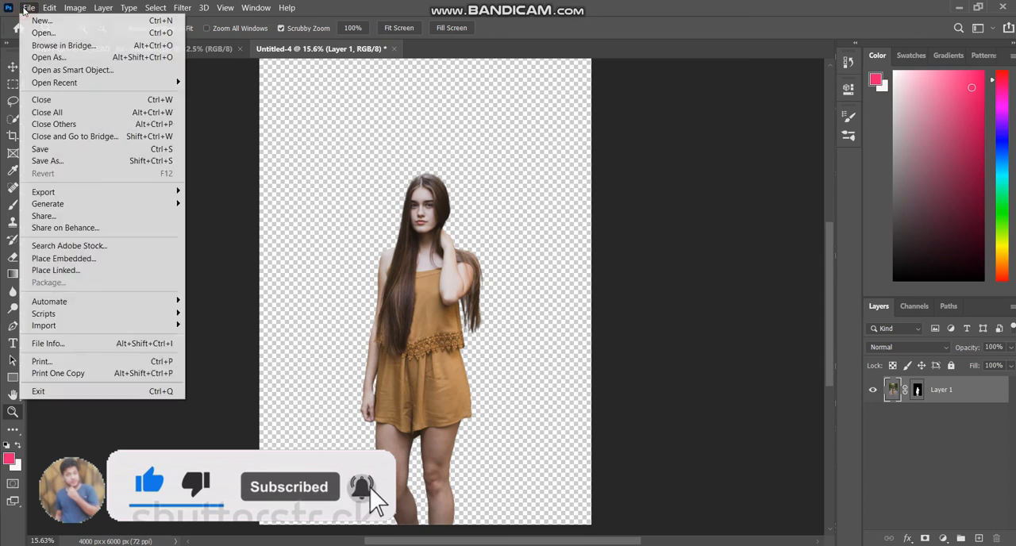
{"action": "left_click", "coordinate": [41, 35]}
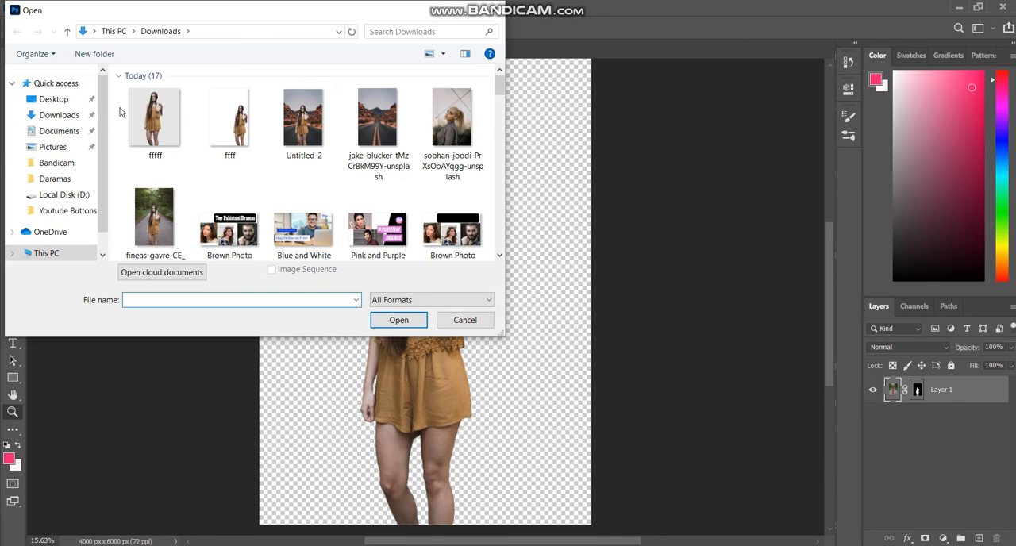
{"action": "left_click", "coordinate": [378, 127]}
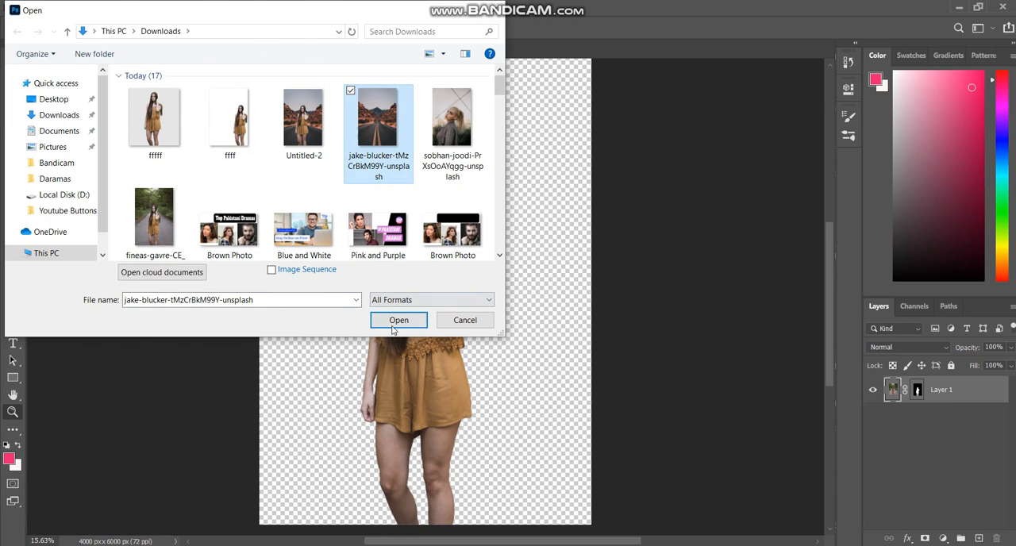
{"action": "left_click", "coordinate": [398, 320]}
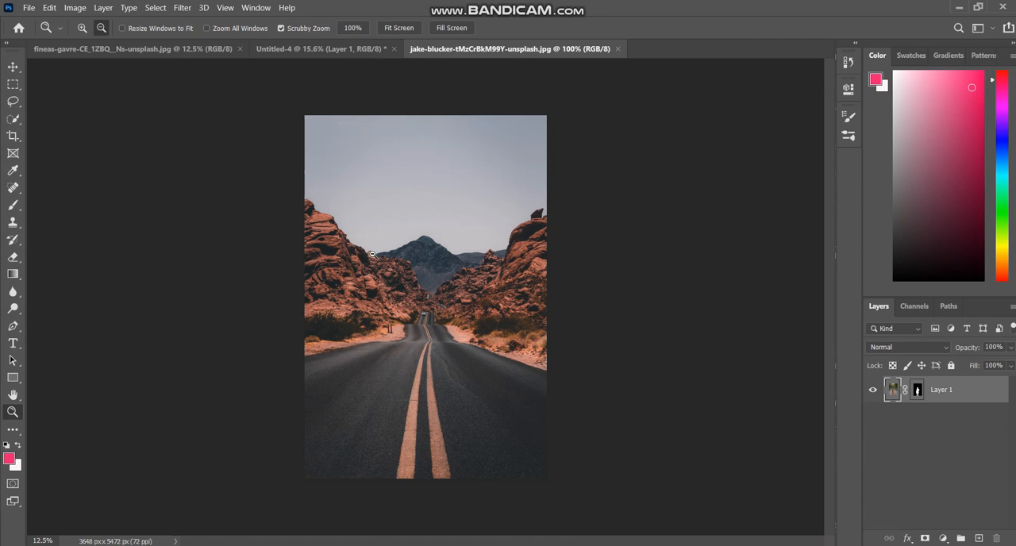
Copy the desert road image from a floating window into the cutout document as a new layer, and close the source photo.
{"action": "left_click_drag", "start_coordinate": [431, 52], "coordinate": [570, 187]}
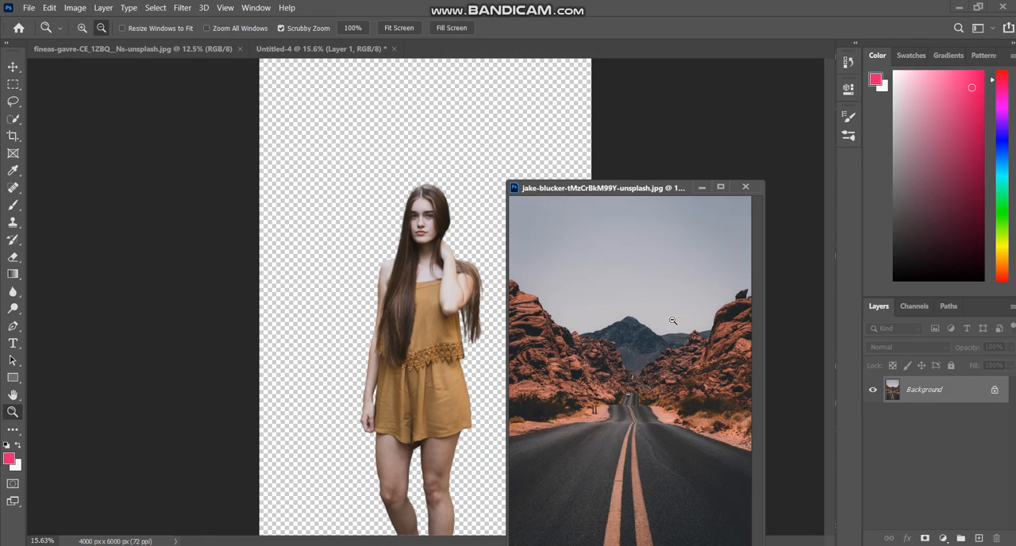
{"action": "left_click_drag", "start_coordinate": [668, 318], "coordinate": [643, 224]}
{"action": "left_click", "coordinate": [13, 67]}
{"action": "left_click_drag", "start_coordinate": [547, 283], "coordinate": [345, 215]}
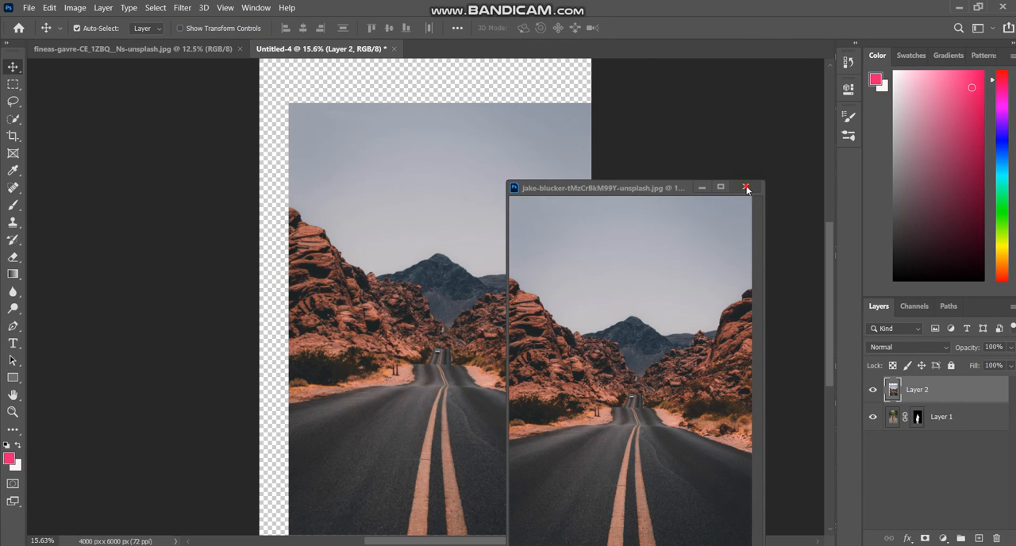
{"action": "left_click", "coordinate": [746, 187]}
Align the desert road layer with the canvas's upper-left corner and scale it to about 109.6% so it covers the canvas.
{"action": "left_click_drag", "start_coordinate": [415, 231], "coordinate": [419, 185]}
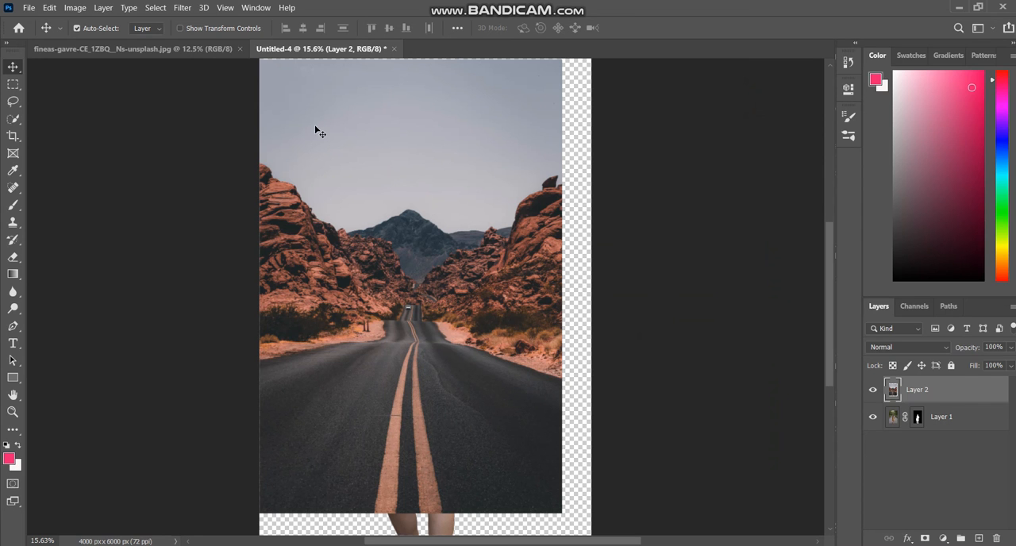
{"action": "left_click", "coordinate": [48, 9]}
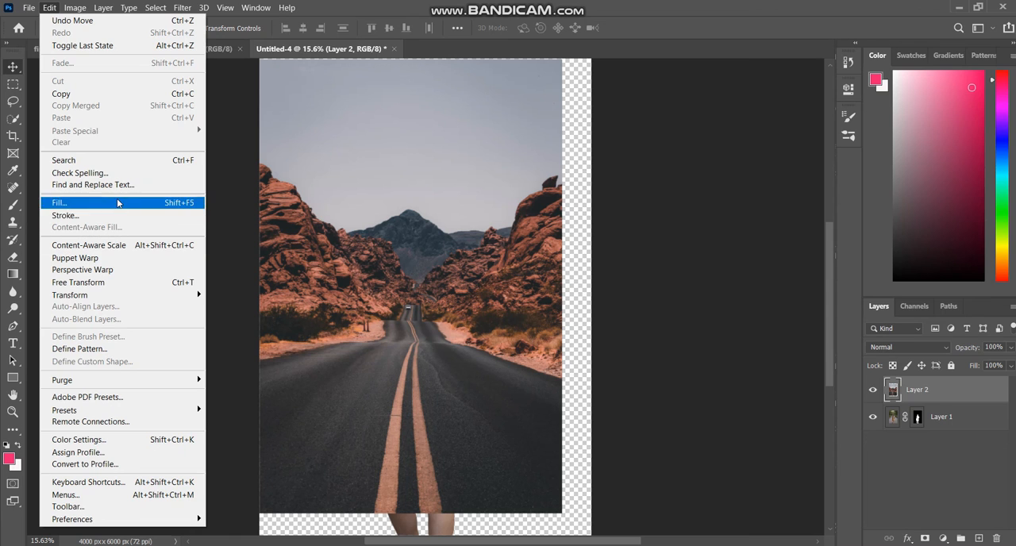
{"action": "mouse_move", "coordinate": [114, 299]}
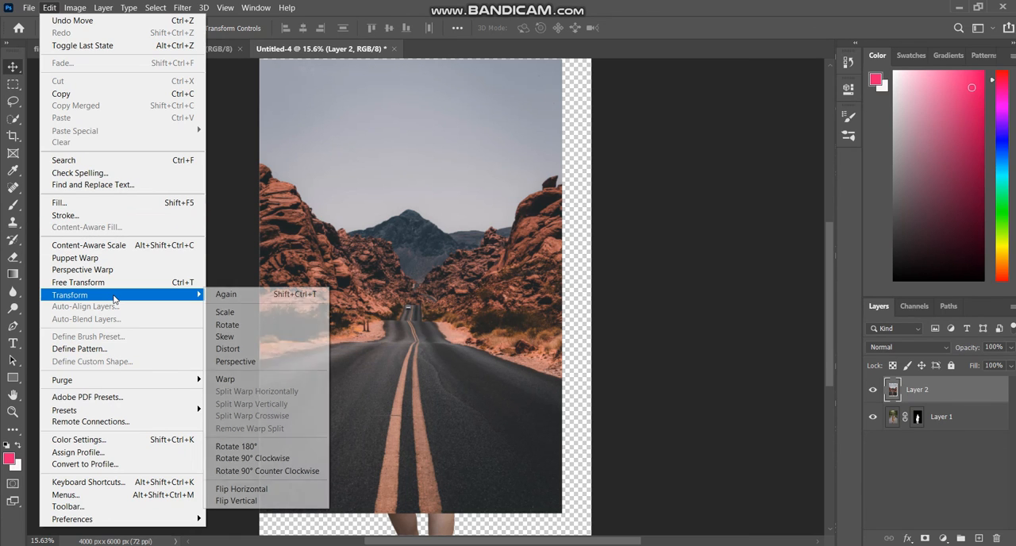
{"action": "left_click", "coordinate": [239, 312]}
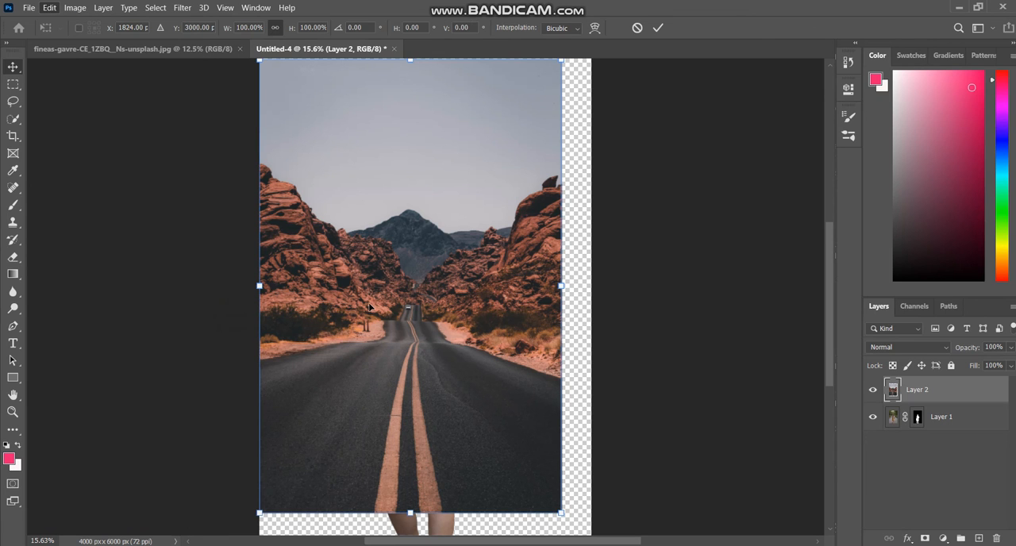
{"action": "left_click_drag", "start_coordinate": [562, 511], "coordinate": [587, 530]}
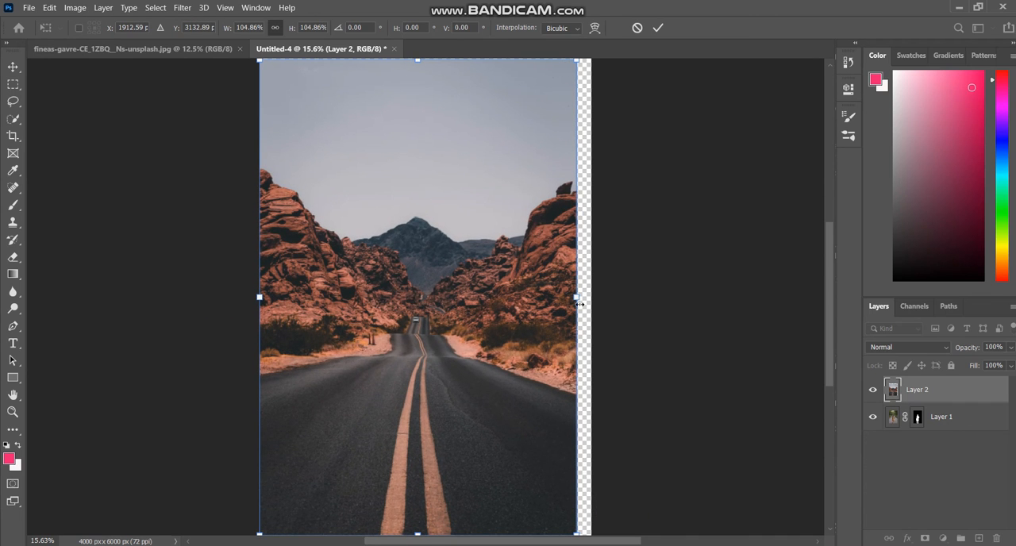
{"action": "left_click_drag", "start_coordinate": [579, 298], "coordinate": [584, 298]}
{"action": "left_click_drag", "start_coordinate": [589, 300], "coordinate": [593, 303]}
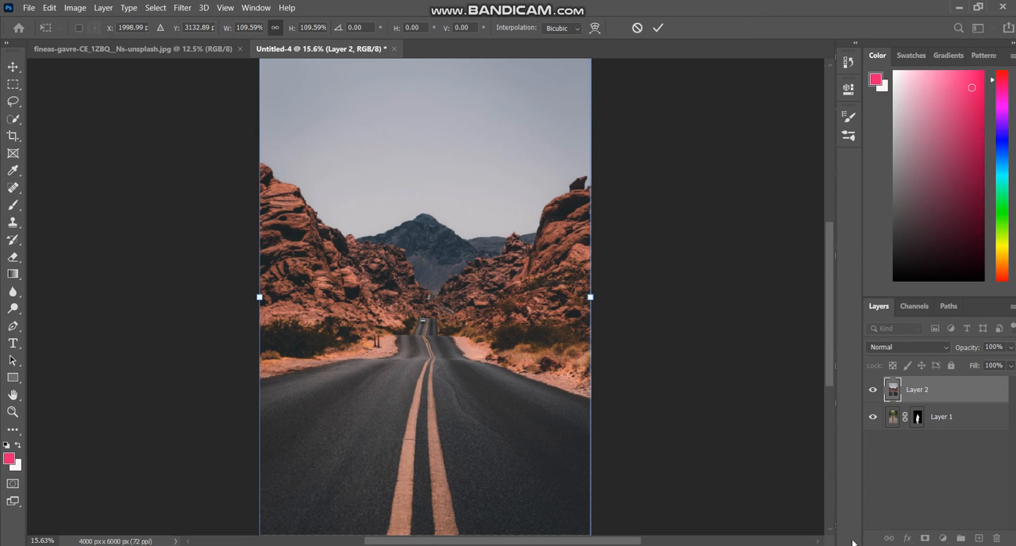
{"action": "left_click", "coordinate": [909, 392]}
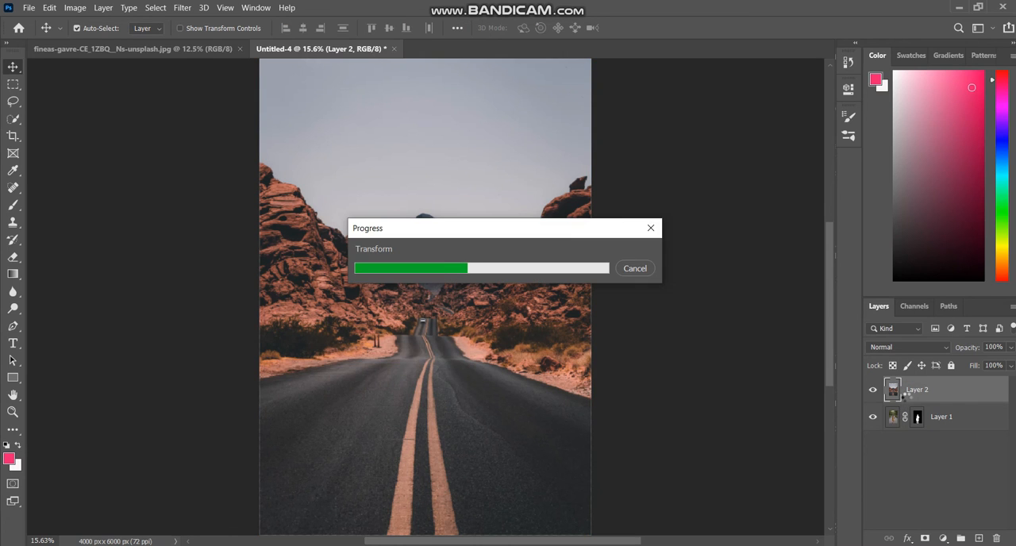
Try to move the desert road layer beneath the masked woman layer, and merge the two layers into one.
{"action": "left_click_drag", "start_coordinate": [907, 386], "coordinate": [892, 417]}
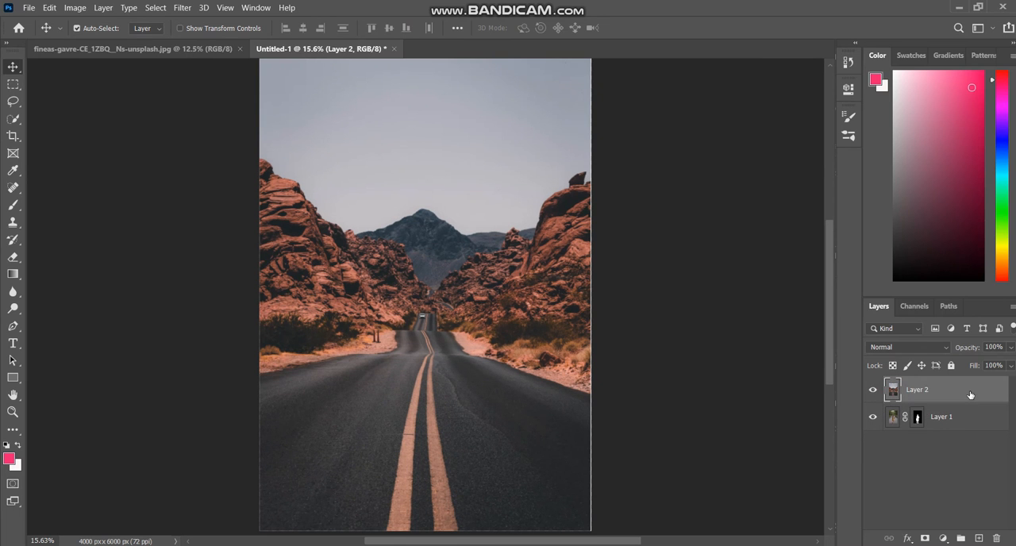
{"action": "left_click", "coordinate": [970, 416], "text": "shift"}
{"action": "right_click", "coordinate": [967, 392]}
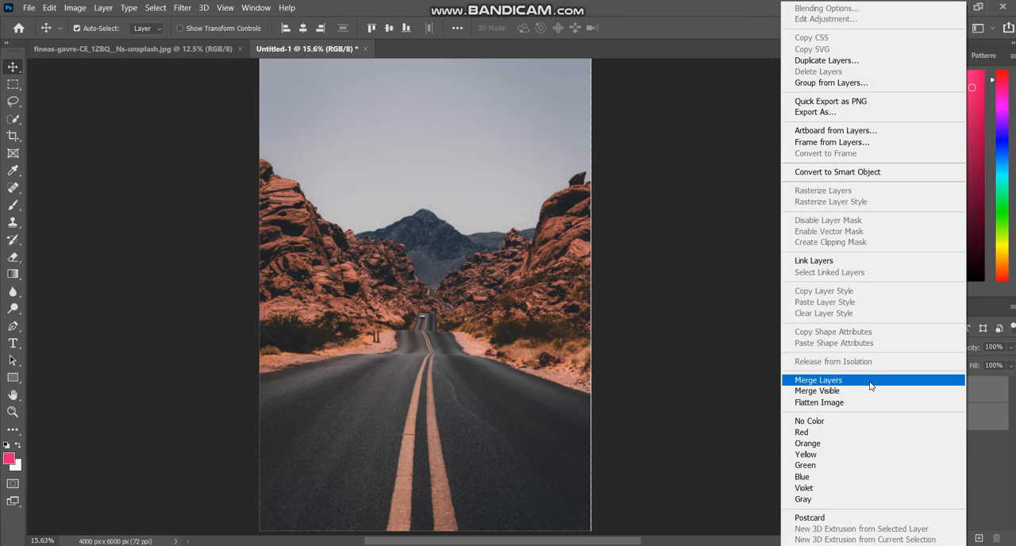
{"action": "left_click", "coordinate": [870, 383]}
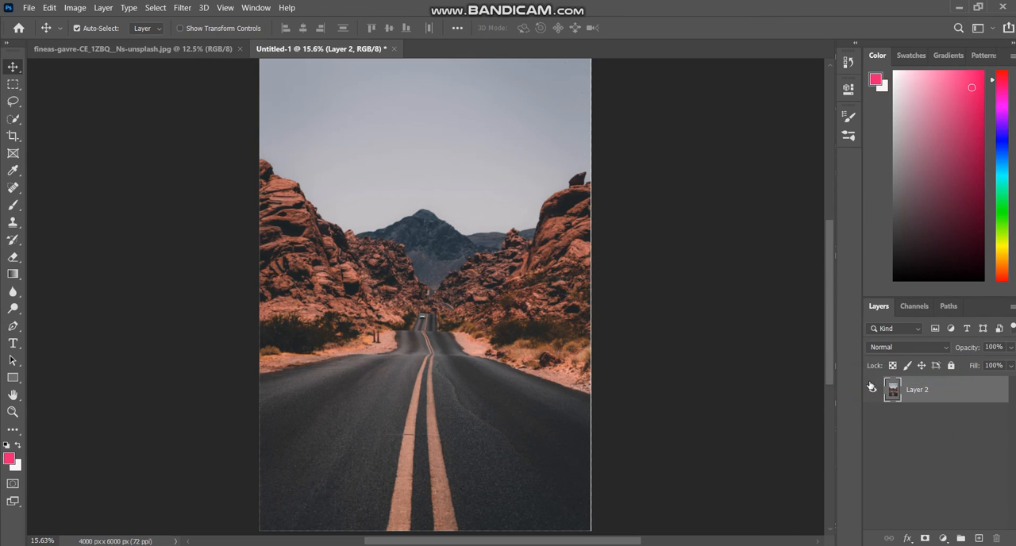